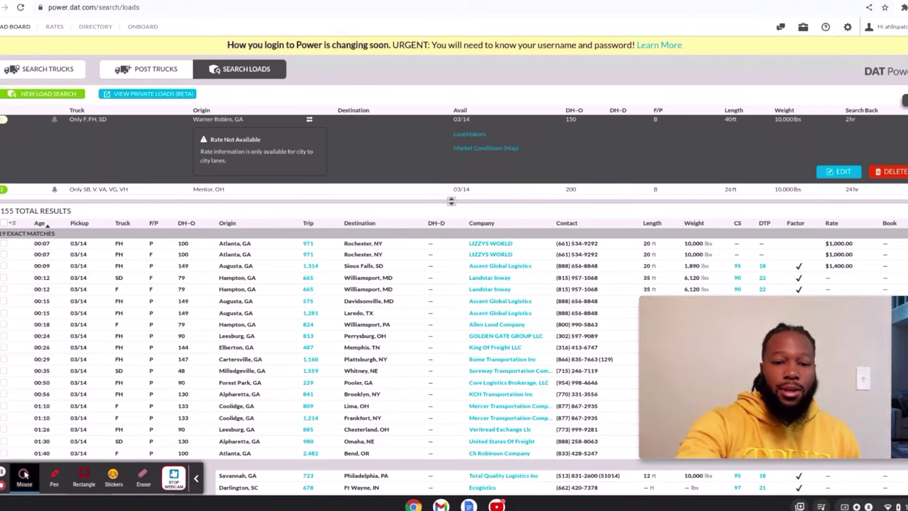
Examine the Warner Robins, GA load search and the age, truck type, deadhead, origin, trip and destination of its matches.
{"action": "scroll", "coordinate": [330, 162], "scroll_direction": "up", "scroll_amount": 5}
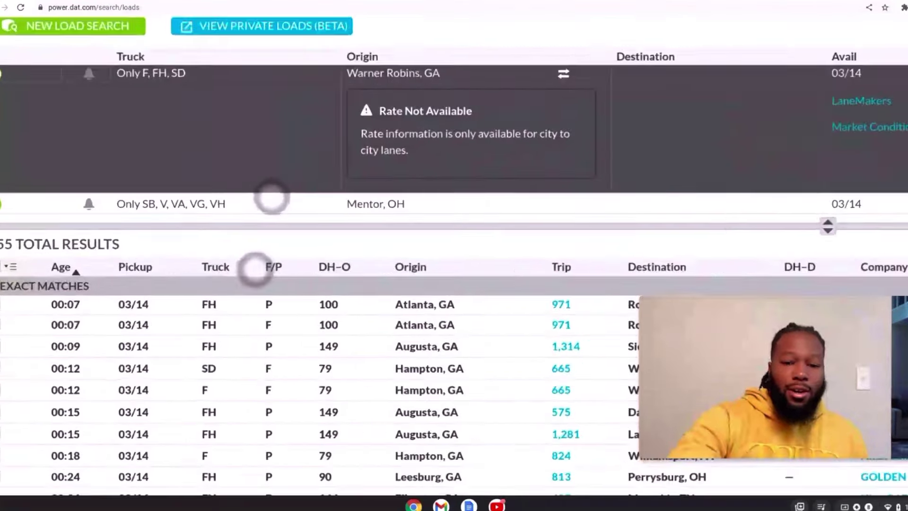
{"action": "scroll", "coordinate": [271, 196], "scroll_direction": "down", "scroll_amount": 5}
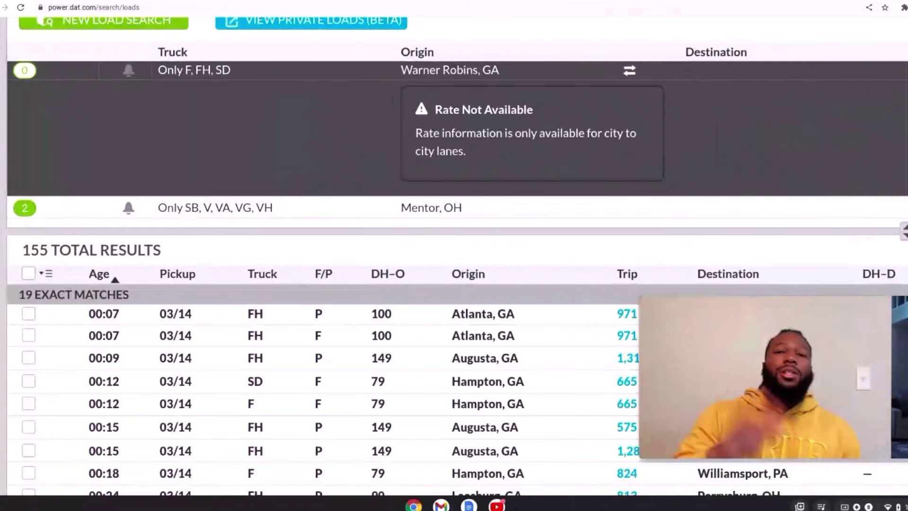
{"action": "scroll", "coordinate": [331, 213], "scroll_direction": "up", "scroll_amount": 3}
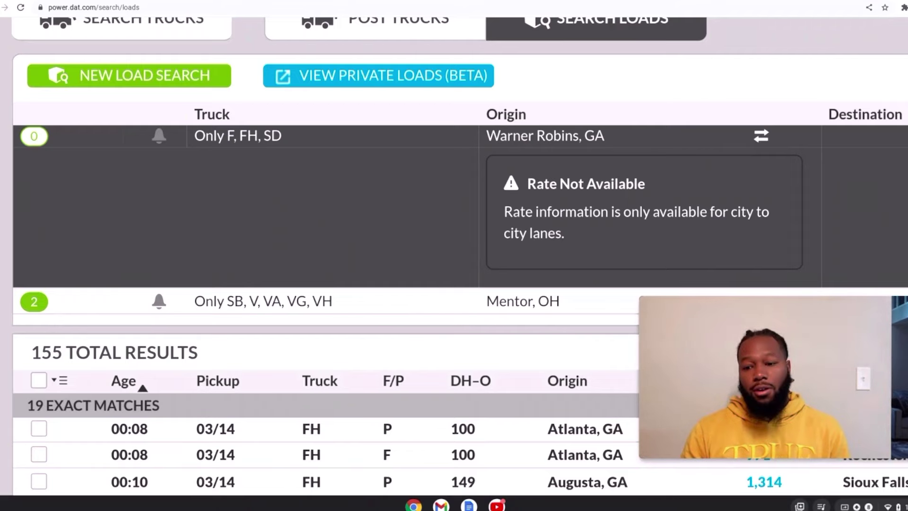
{"action": "key", "text": "ctrl+minus"}
{"action": "key", "text": "ctrl+minus"}
{"action": "key", "text": "ctrl+minus"}
{"action": "key", "text": "ctrl+minus"}
{"action": "key", "text": "ctrl+minus"}
{"action": "key", "text": "ctrl+minus"}
{"action": "key", "text": "ctrl+minus"}
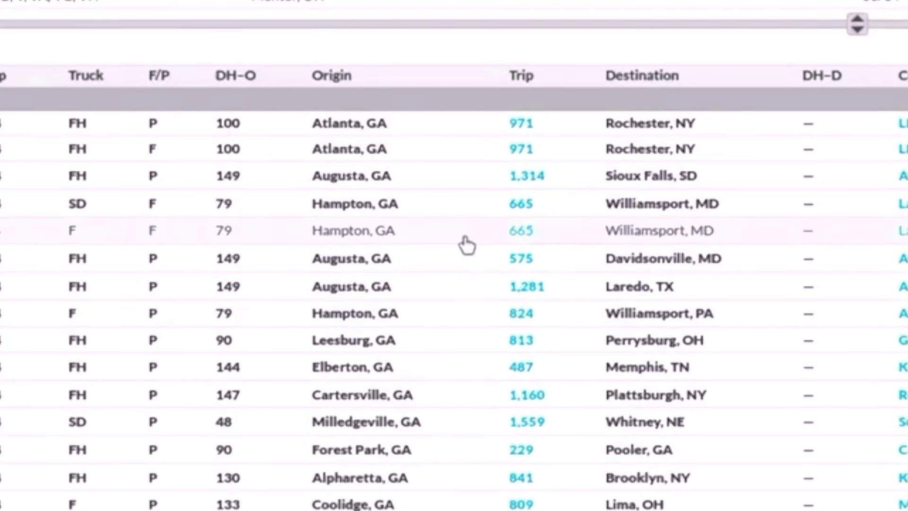
{"action": "left_click", "coordinate": [466, 241]}
{"action": "left_click", "coordinate": [467, 242]}
{"action": "left_click", "coordinate": [467, 244]}
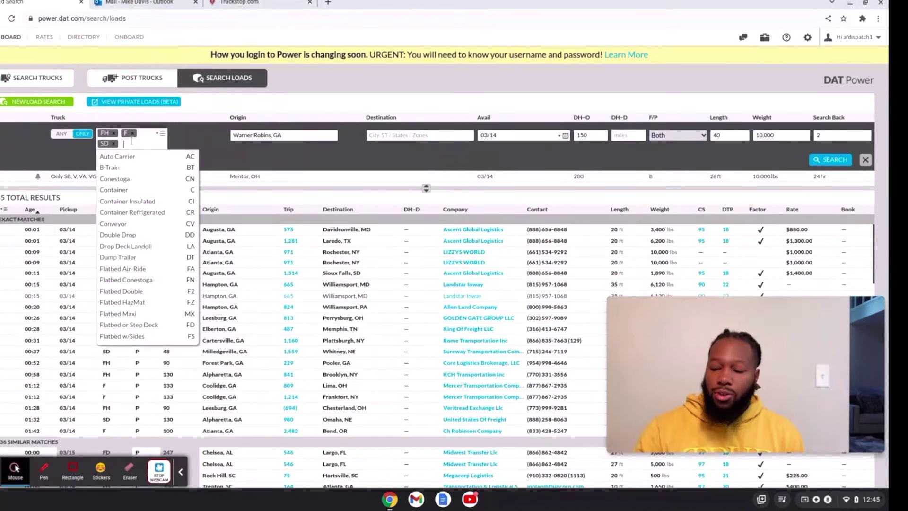
Remove truck types F and SD from the Warner Robins, GA search, keeping only FH, and rerun the search.
{"action": "key", "text": "Escape"}
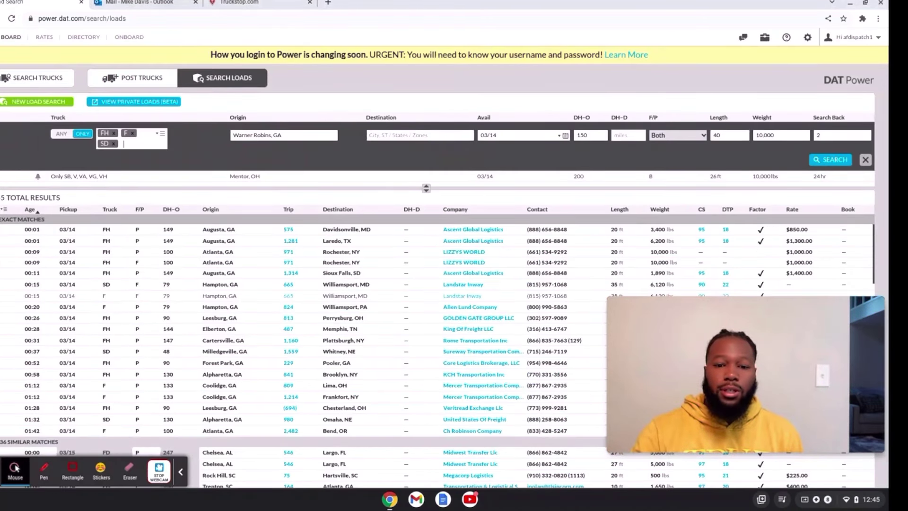
{"action": "key", "text": "BackSpace"}
{"action": "key", "text": "BackSpace"}
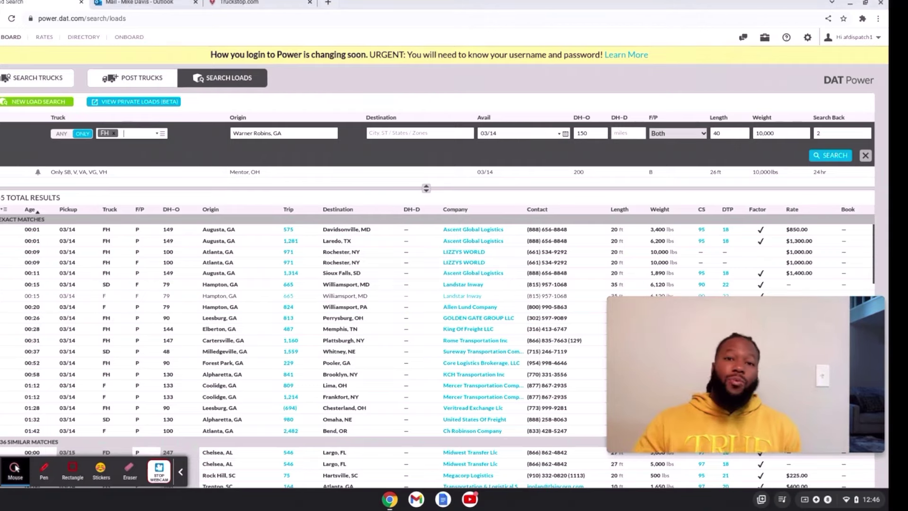
{"action": "left_click", "coordinate": [825, 156]}
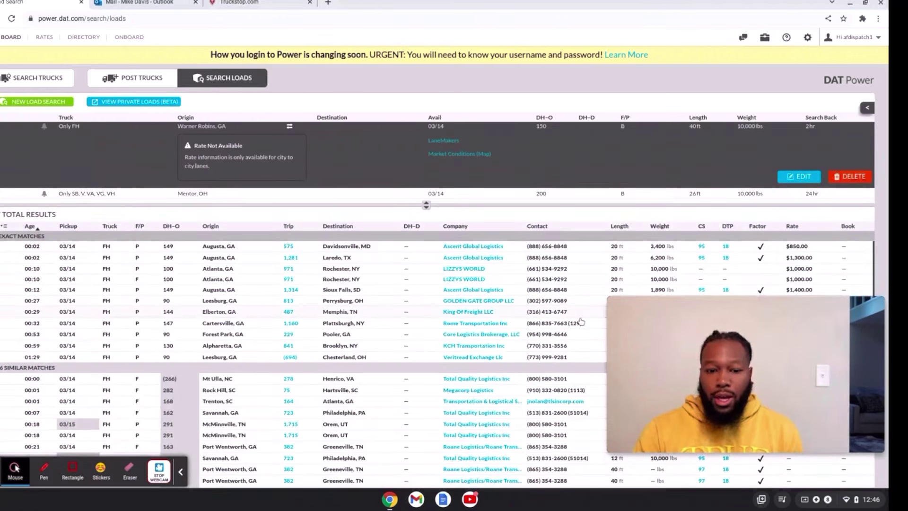
Examine the FH exact matches across all columns, from deadhead and trip miles to company, length, weight and rate.
{"action": "mouse_move", "coordinate": [621, 307]}
{"action": "left_click_drag", "start_coordinate": [622, 306], "coordinate": [693, 344]}
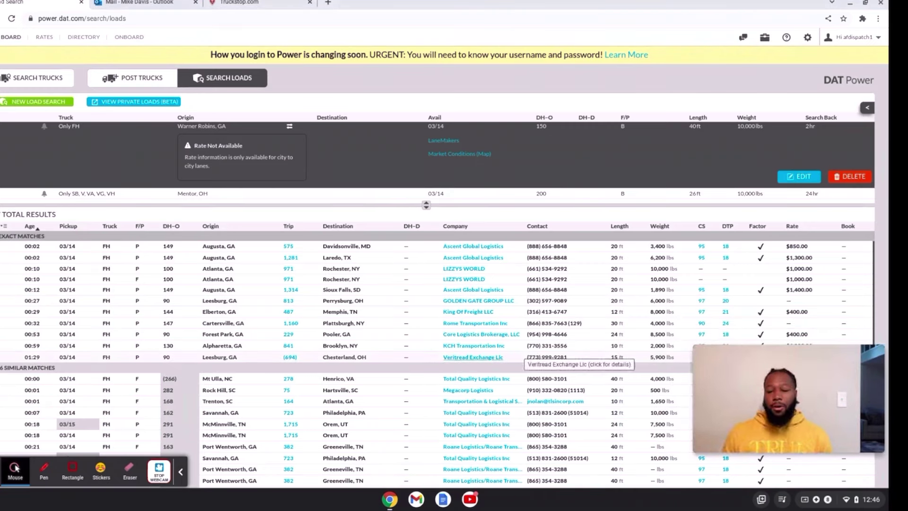
{"action": "scroll", "coordinate": [346, 282], "scroll_direction": "up", "scroll_amount": 5}
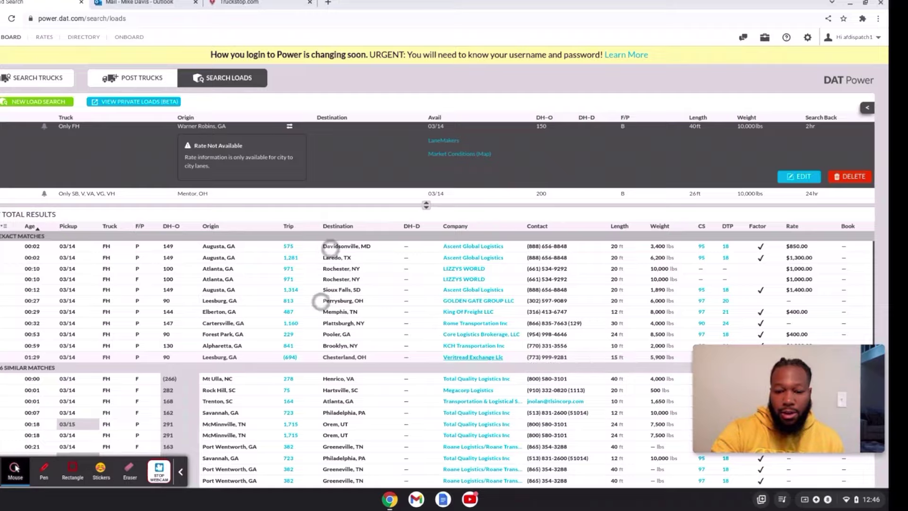
{"action": "scroll", "coordinate": [459, 312], "scroll_direction": "down", "scroll_amount": 5}
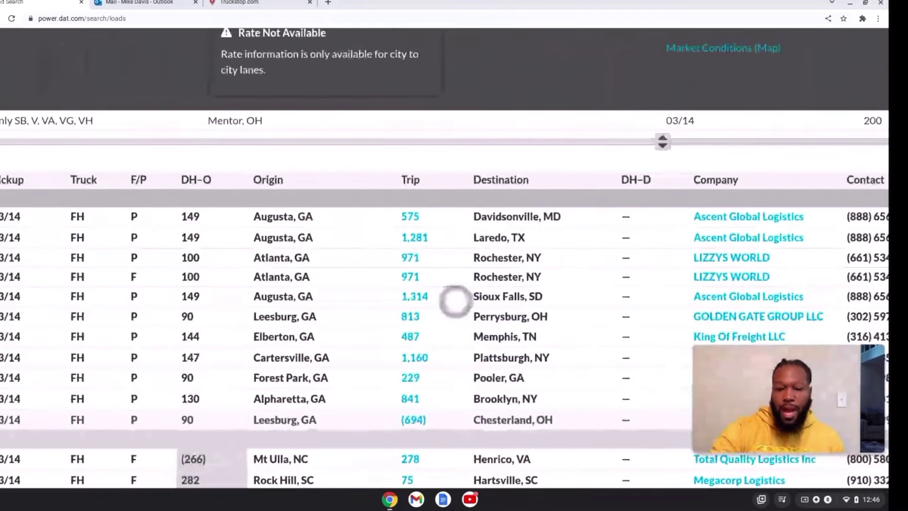
{"action": "scroll", "coordinate": [610, 305], "scroll_direction": "right", "scroll_amount": 5}
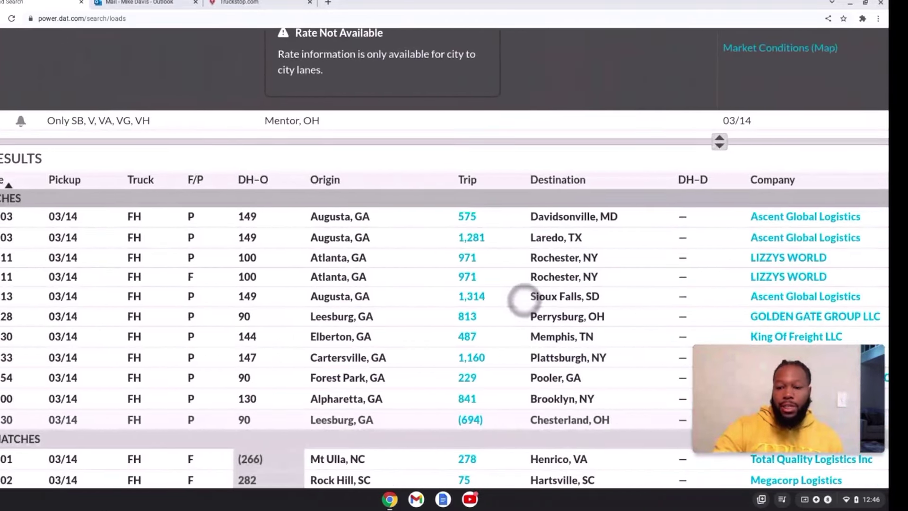
{"action": "scroll", "coordinate": [428, 314], "scroll_direction": "right", "scroll_amount": 7}
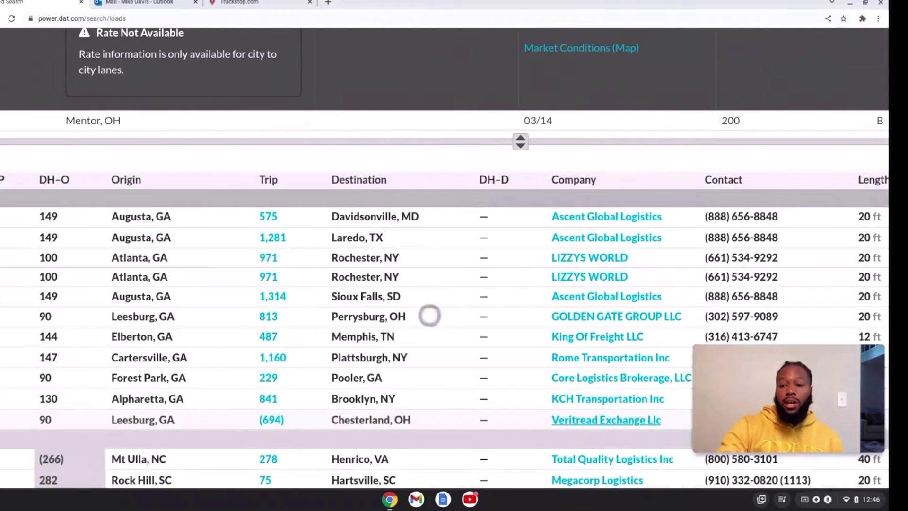
{"action": "scroll", "coordinate": [445, 312], "scroll_direction": "right", "scroll_amount": 5}
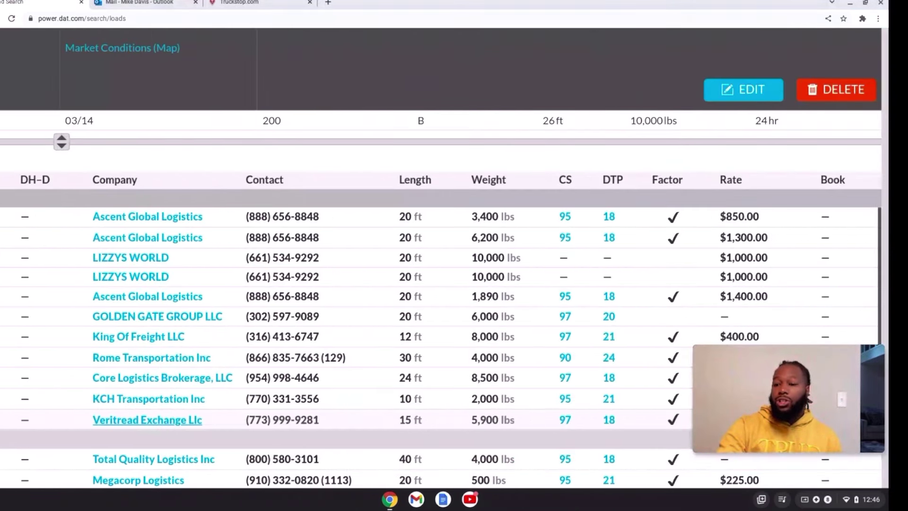
{"action": "scroll", "coordinate": [525, 324], "scroll_direction": "down", "scroll_amount": 5}
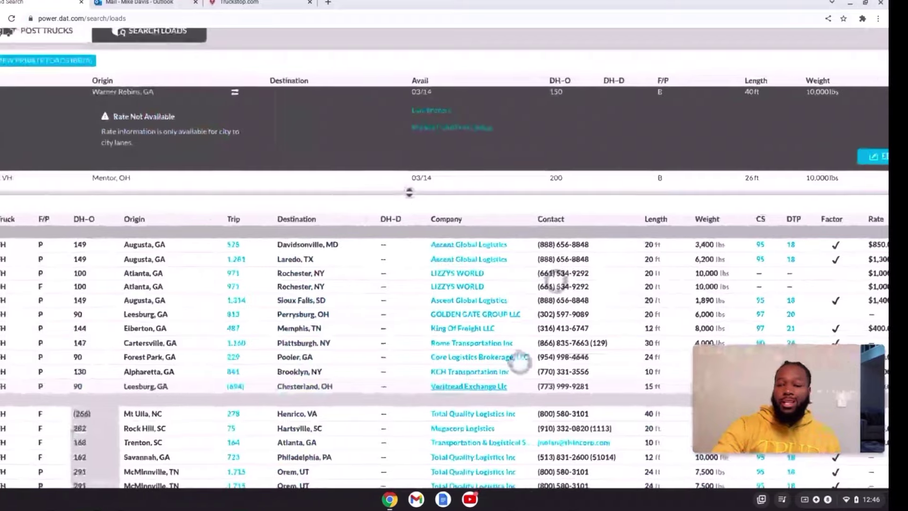
{"action": "scroll", "coordinate": [525, 324], "scroll_direction": "down", "scroll_amount": 2}
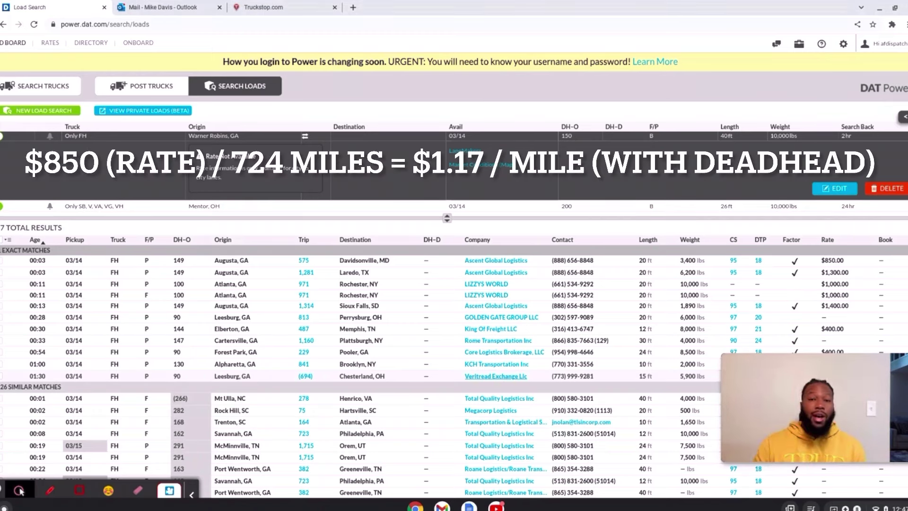
Compare the deadhead and trip miles of the Augusta, GA loads with their posted rates.
{"action": "scroll", "coordinate": [227, 302], "scroll_direction": "up", "scroll_amount": 10}
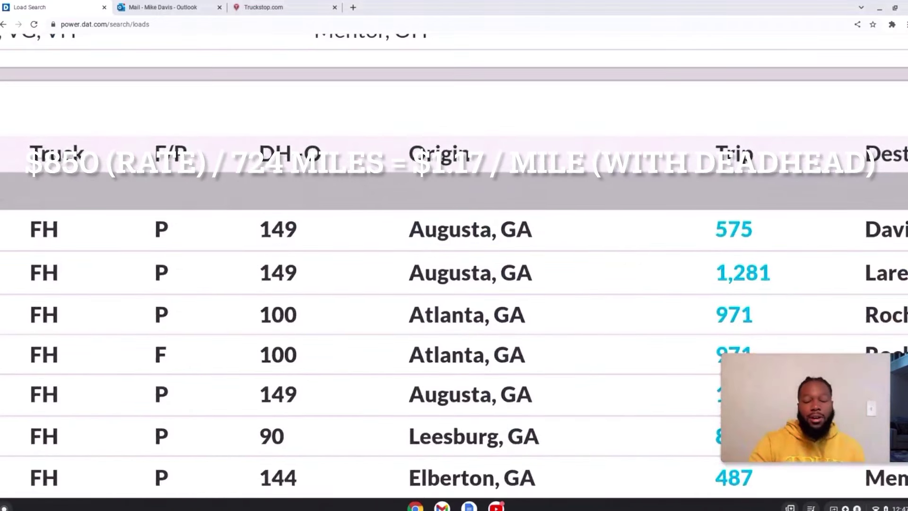
{"action": "scroll", "coordinate": [403, 326], "scroll_direction": "down", "scroll_amount": 10}
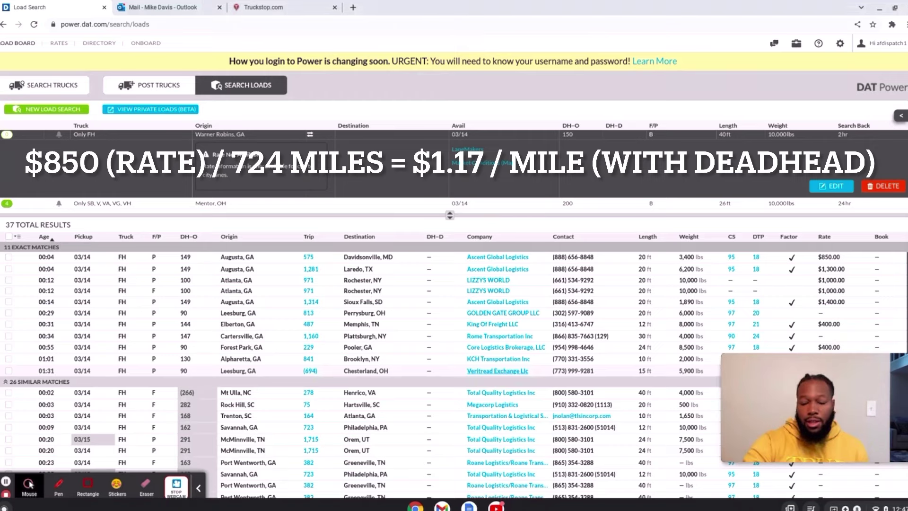
{"action": "scroll", "coordinate": [359, 293], "scroll_direction": "up", "scroll_amount": 5}
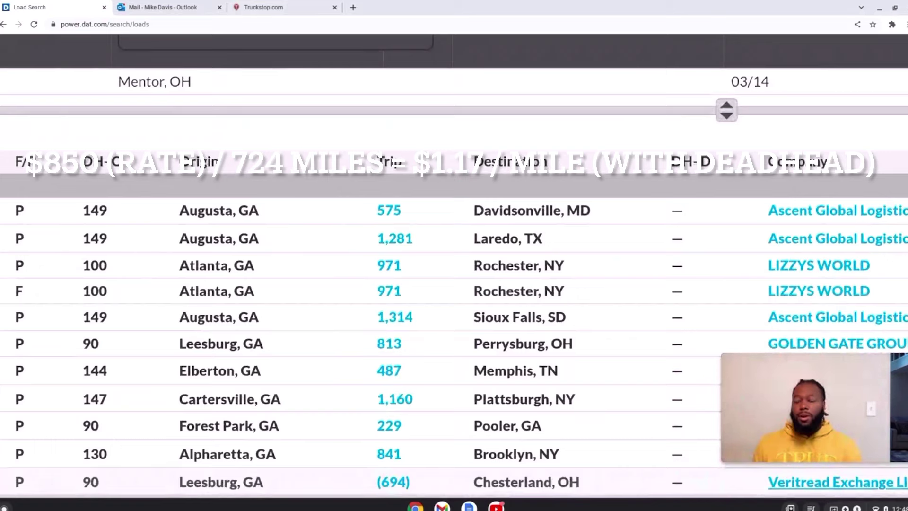
{"action": "scroll", "coordinate": [426, 322], "scroll_direction": "down", "scroll_amount": 5}
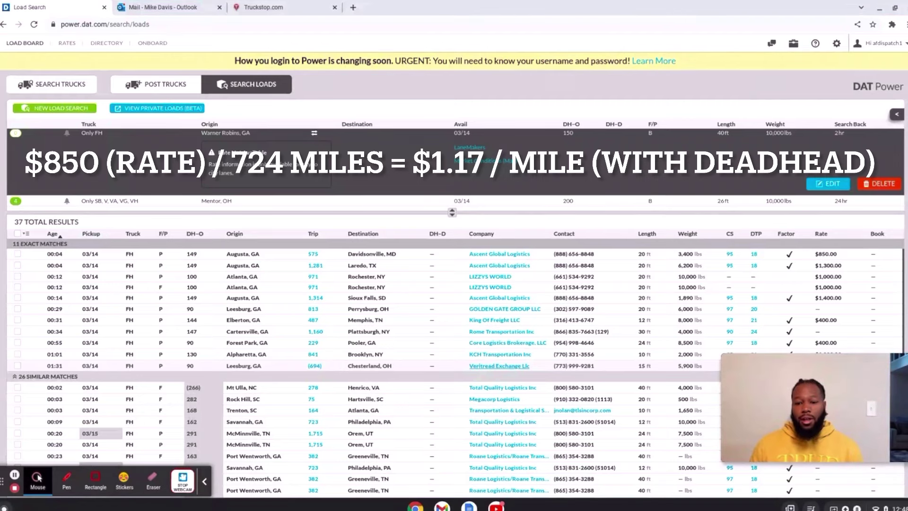
{"action": "scroll", "coordinate": [355, 269], "scroll_direction": "up", "scroll_amount": 5}
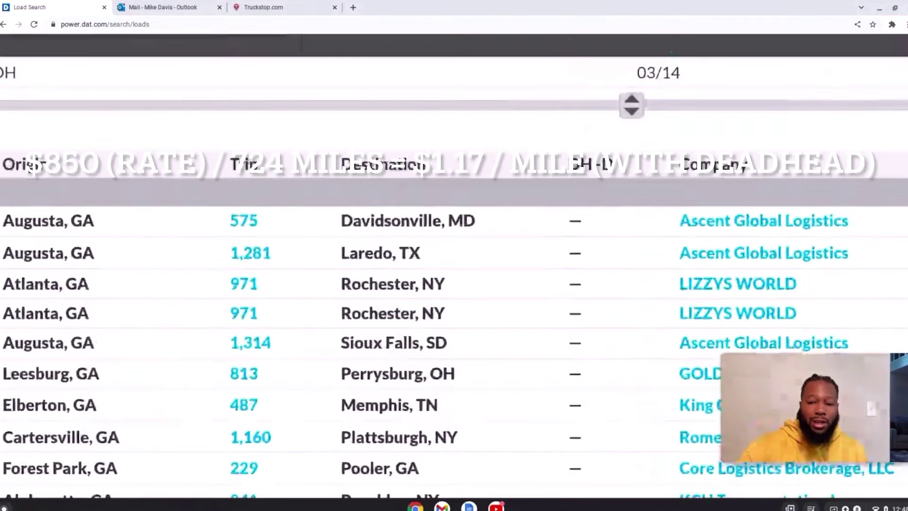
{"action": "scroll", "coordinate": [354, 270], "scroll_direction": "down", "scroll_amount": 5}
{"action": "scroll", "coordinate": [756, 302], "scroll_direction": "up", "scroll_amount": 5}
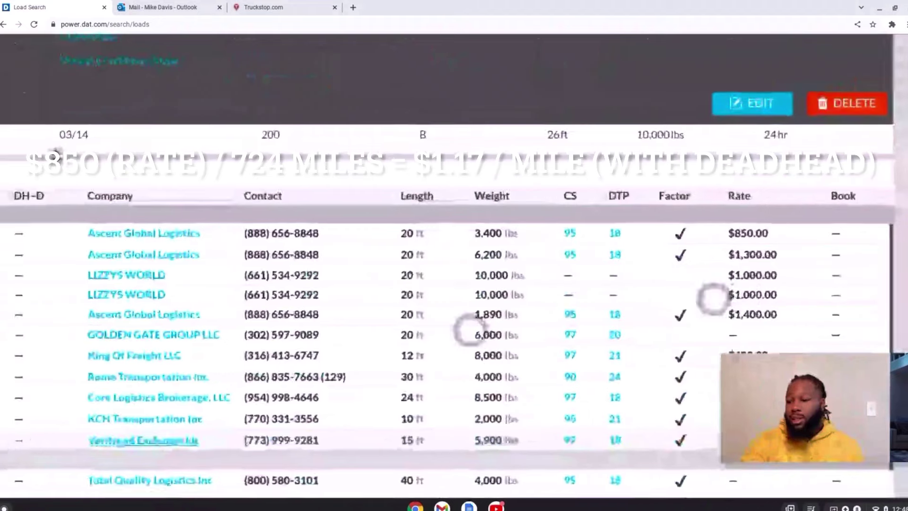
{"action": "scroll", "coordinate": [47, 154], "scroll_direction": "down", "scroll_amount": 5}
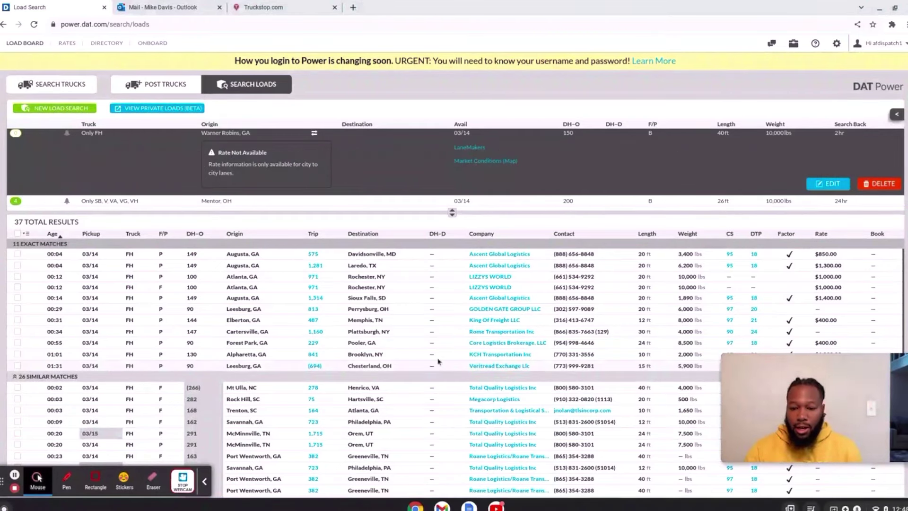
Expand the Leesburg, GA to Perrysburg, OH load and review its comments, docket and broker-to-carrier spot rate.
{"action": "left_click", "coordinate": [424, 313]}
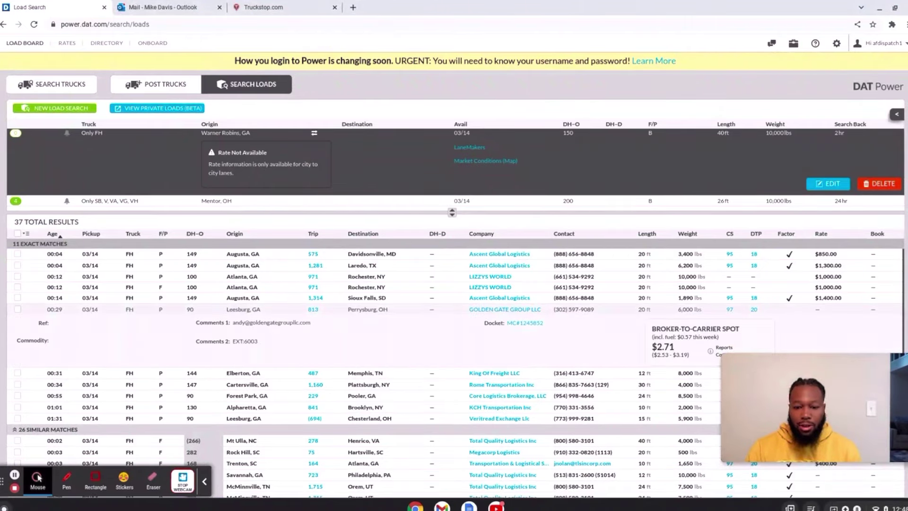
{"action": "scroll", "coordinate": [203, 303], "scroll_direction": "up", "scroll_amount": 5}
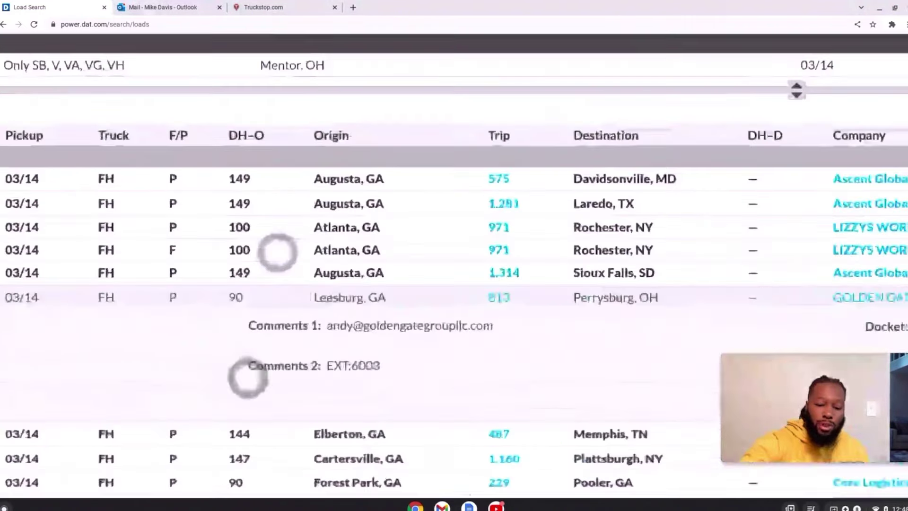
{"action": "scroll", "coordinate": [302, 265], "scroll_direction": "down", "scroll_amount": 3}
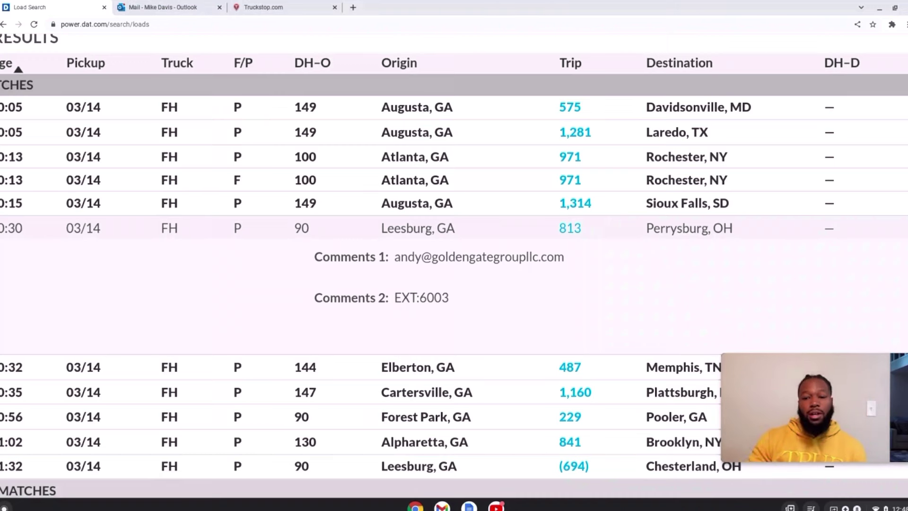
{"action": "scroll", "coordinate": [486, 308], "scroll_direction": "down", "scroll_amount": 3}
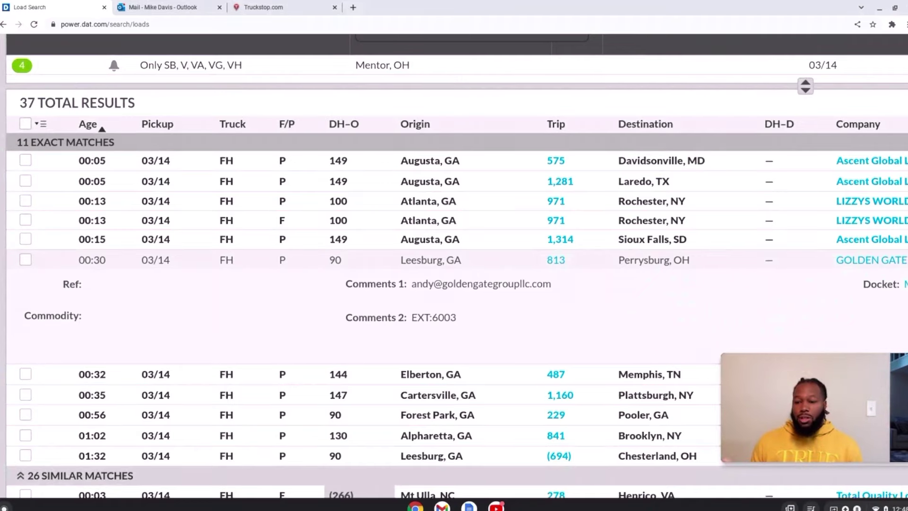
{"action": "scroll", "coordinate": [436, 268], "scroll_direction": "down", "scroll_amount": 3}
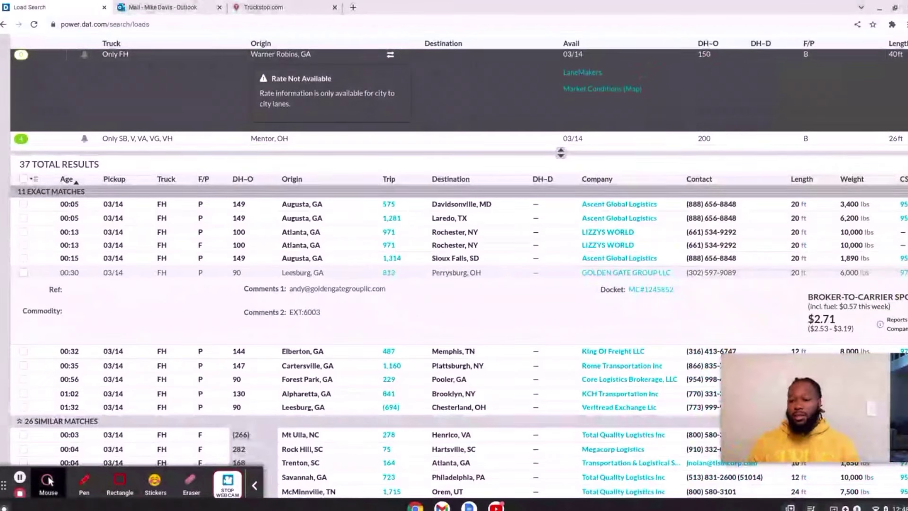
{"action": "key", "text": "ctrl+minus"}
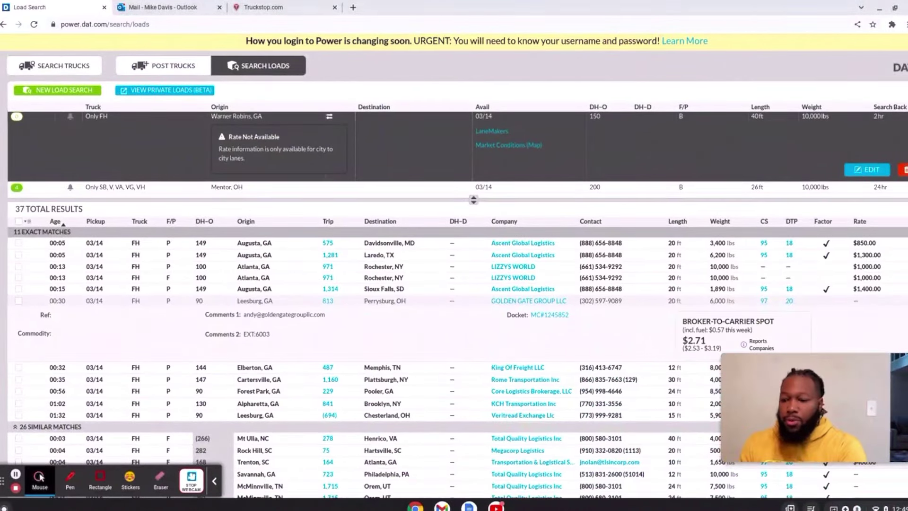
{"action": "scroll", "coordinate": [766, 279], "scroll_direction": "up", "scroll_amount": 5}
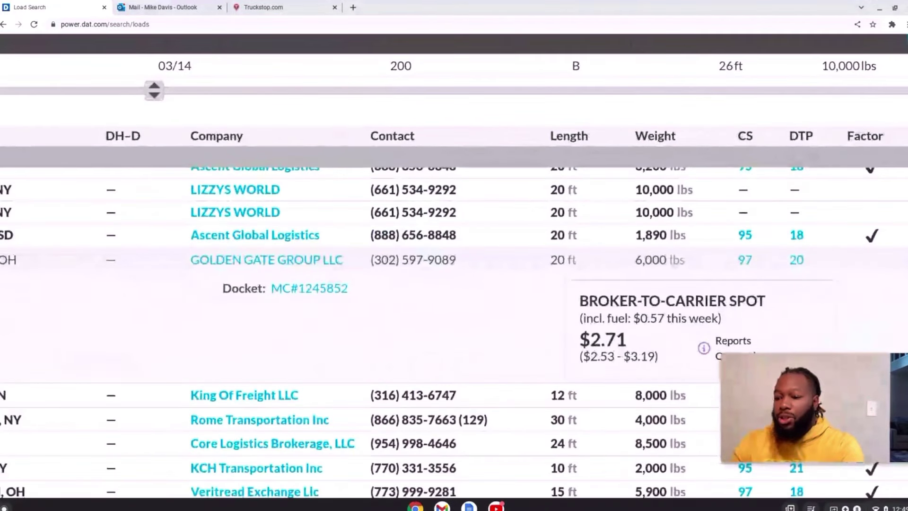